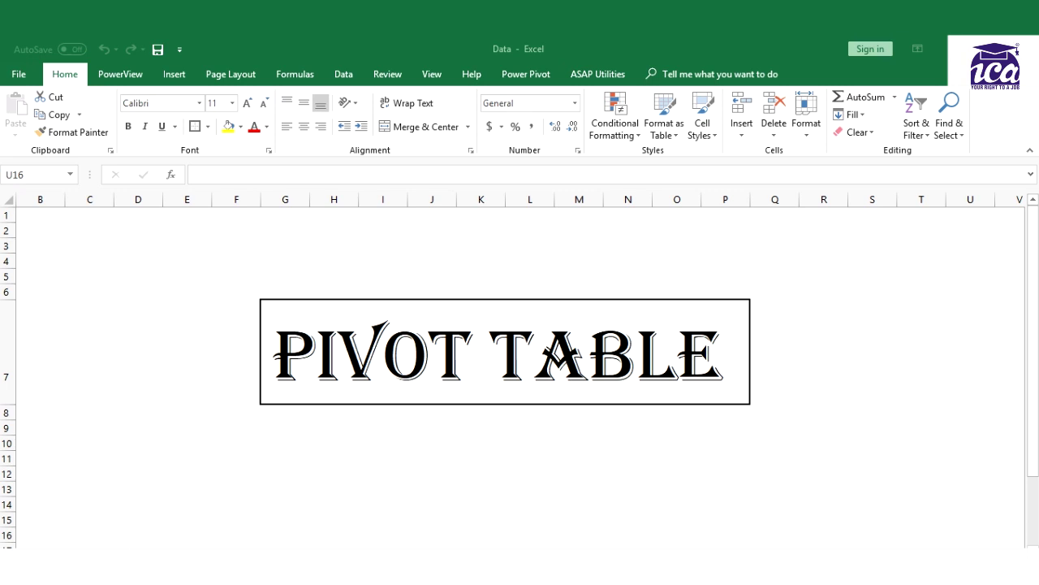
Go to the sales data sheet, check how far the table runs down column A, then return to A1
{"action": "key", "text": "ctrl+Page_Down"}
{"action": "left_click", "coordinate": [117, 308]}
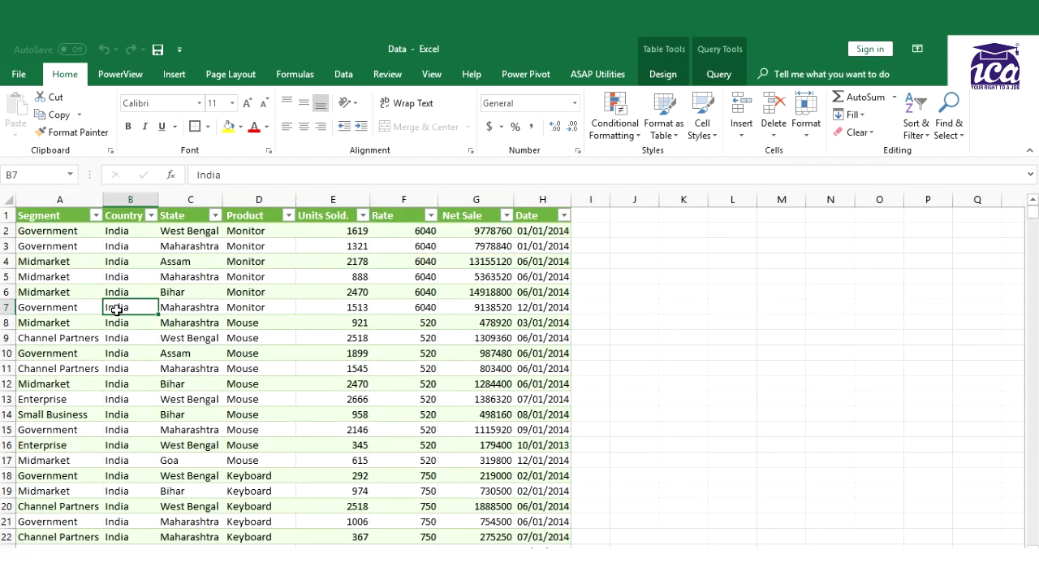
{"action": "key", "text": "Left"}
{"action": "key", "text": "Up"}
{"action": "key", "text": "Up"}
{"action": "key", "text": "Up"}
{"action": "key", "text": "Up"}
{"action": "key", "text": "Up"}
{"action": "key", "text": "ctrl+shift+Down"}
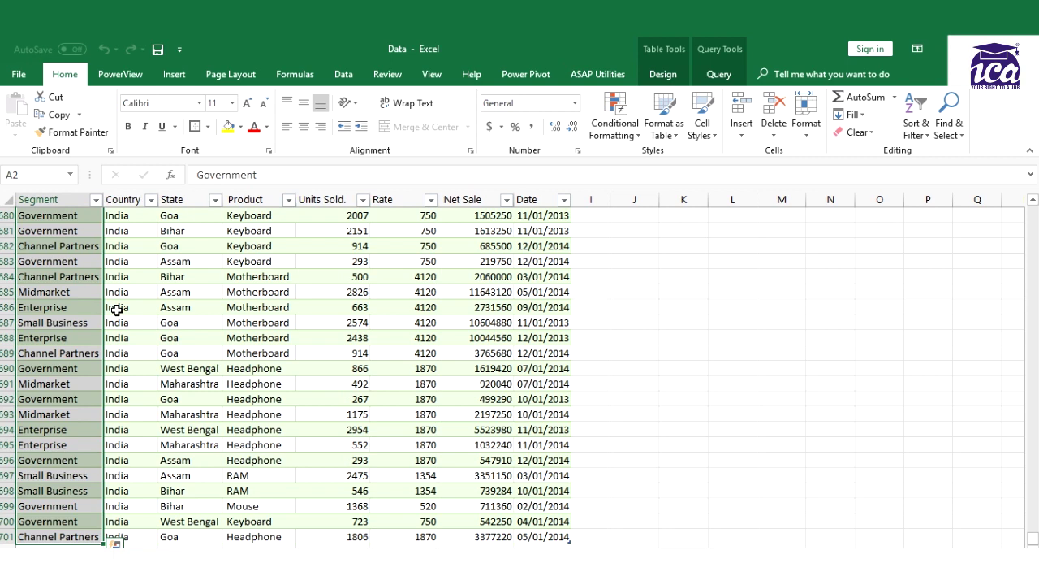
{"action": "key", "text": "ctrl+Home"}
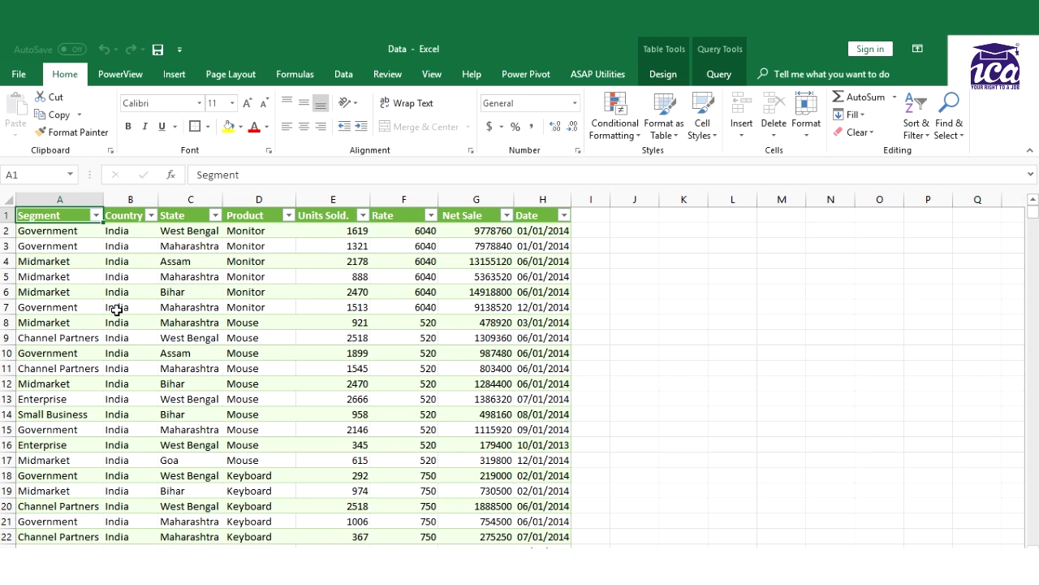
Insert a PivotTable from the Text_File table onto a new worksheet
{"action": "left_click", "coordinate": [144, 291]}
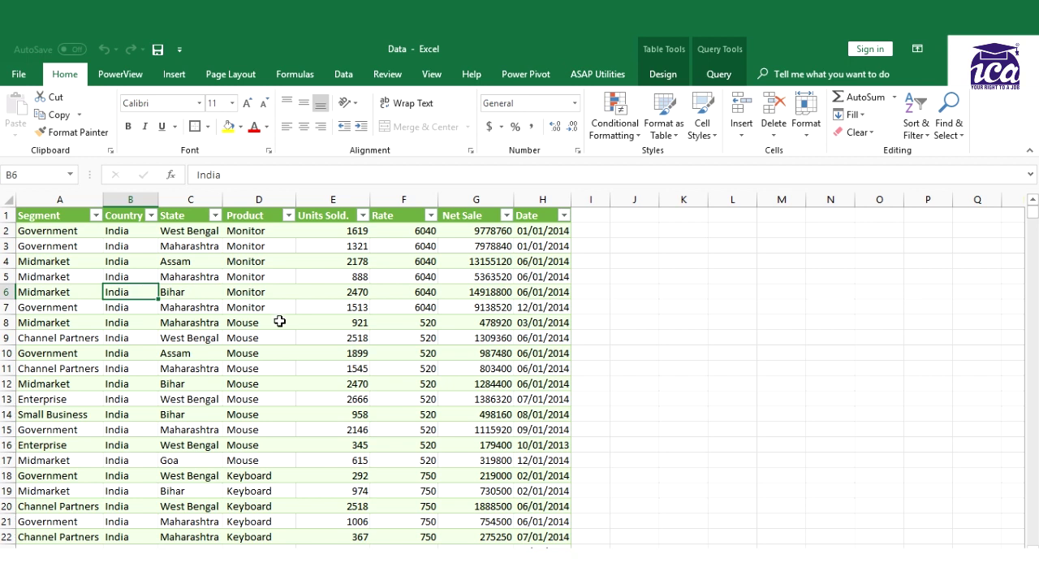
{"action": "left_click", "coordinate": [289, 319]}
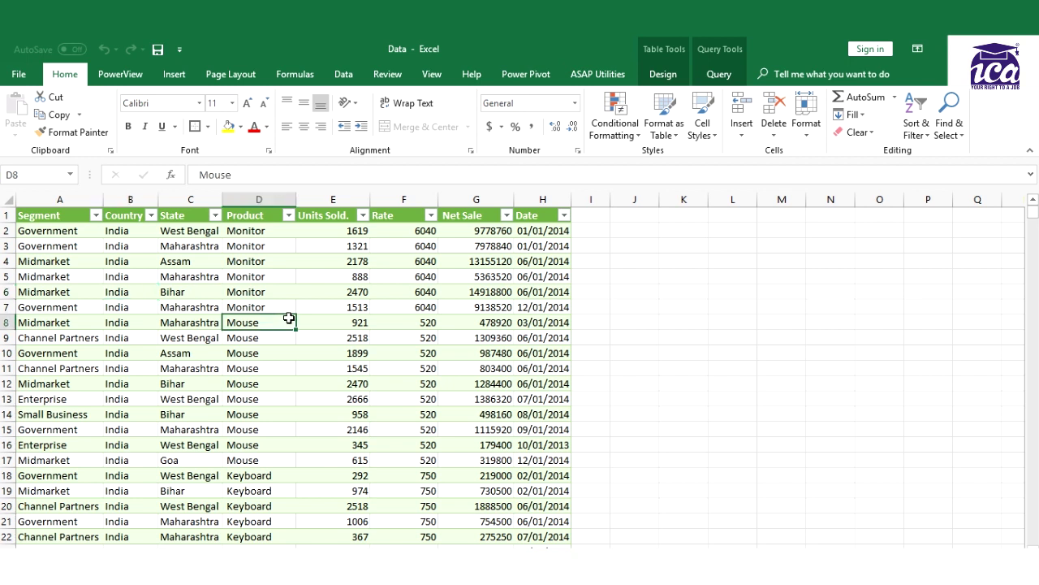
{"action": "left_click", "coordinate": [171, 78]}
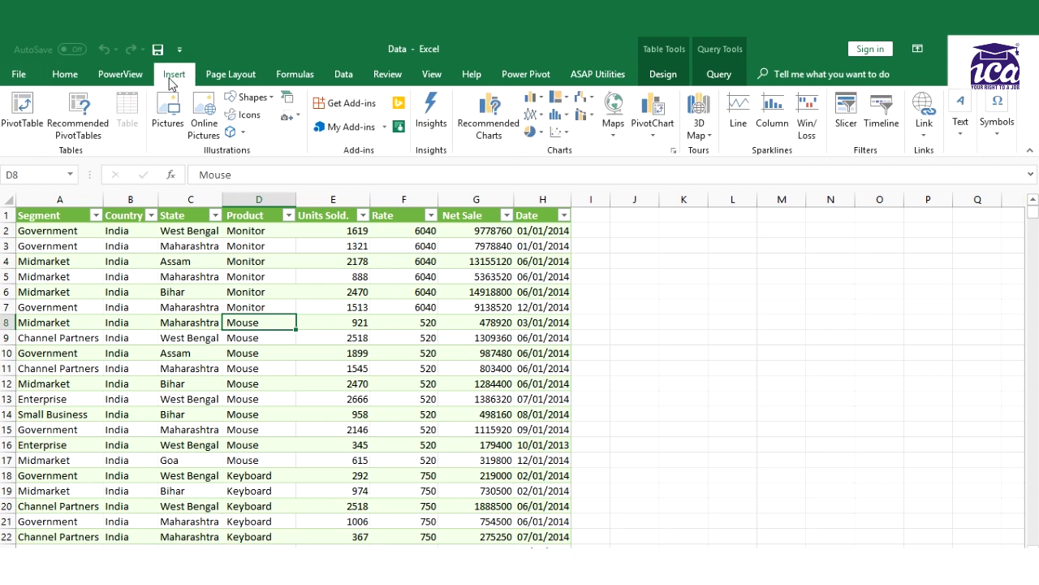
{"action": "left_click", "coordinate": [18, 130]}
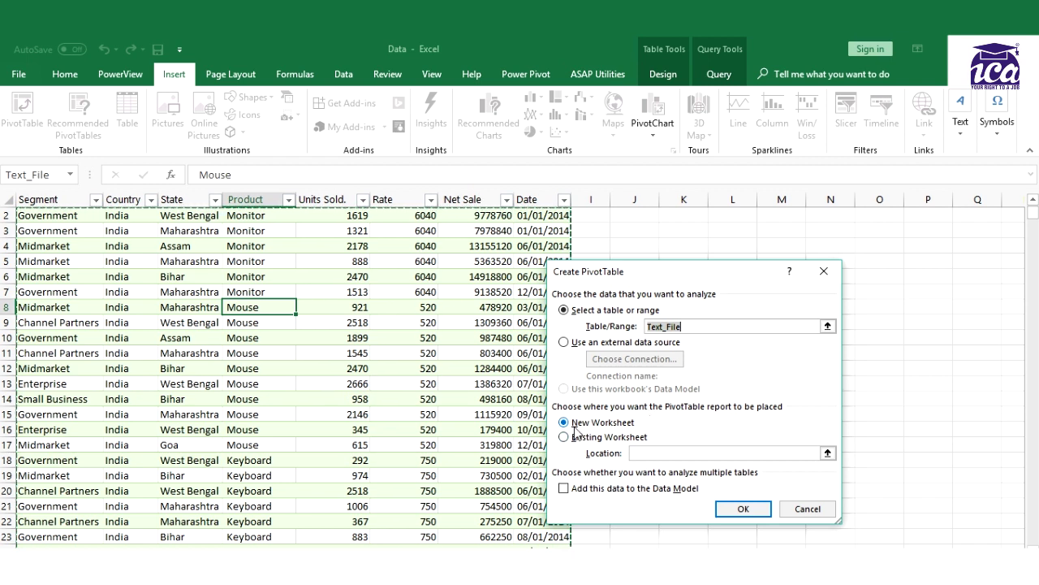
{"action": "left_click", "coordinate": [744, 510]}
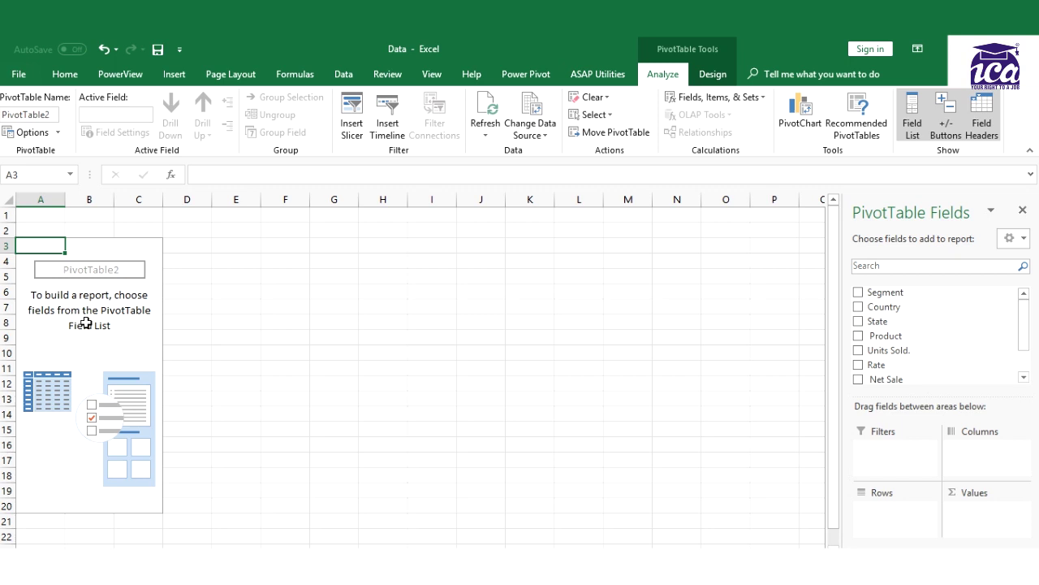
Bring up the shortcut menu on the empty PivotTable2
{"action": "left_click", "coordinate": [108, 314]}
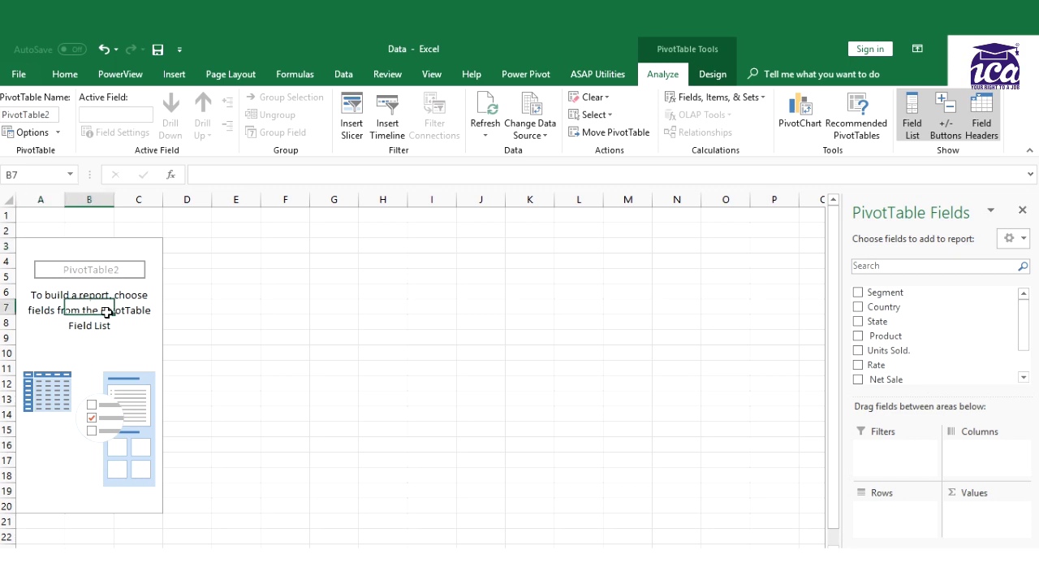
{"action": "right_click", "coordinate": [107, 313]}
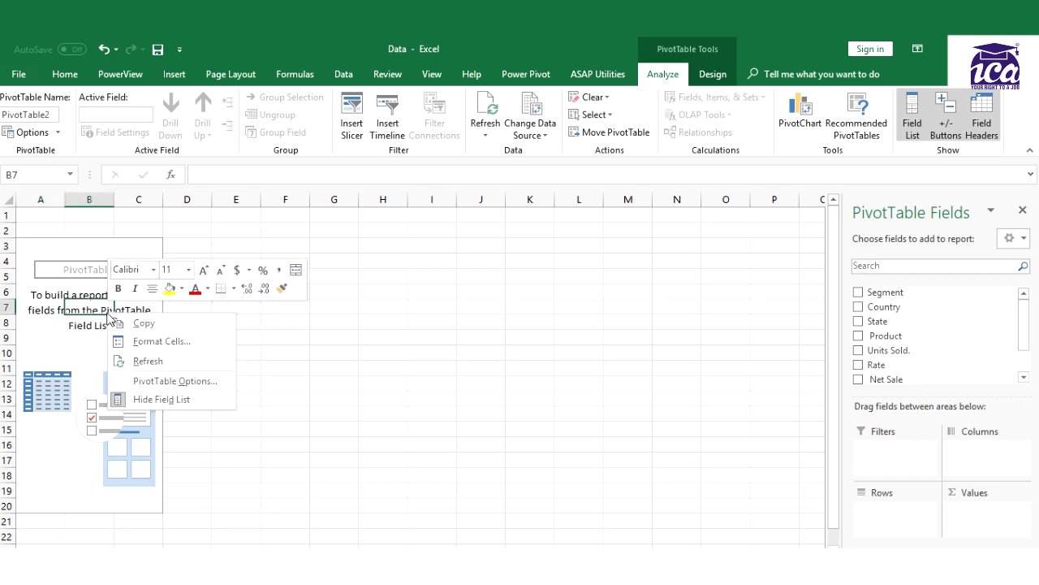
Enable Classic PivotTable layout in PivotTable Options, then add State as a row field
{"action": "left_click", "coordinate": [147, 390]}
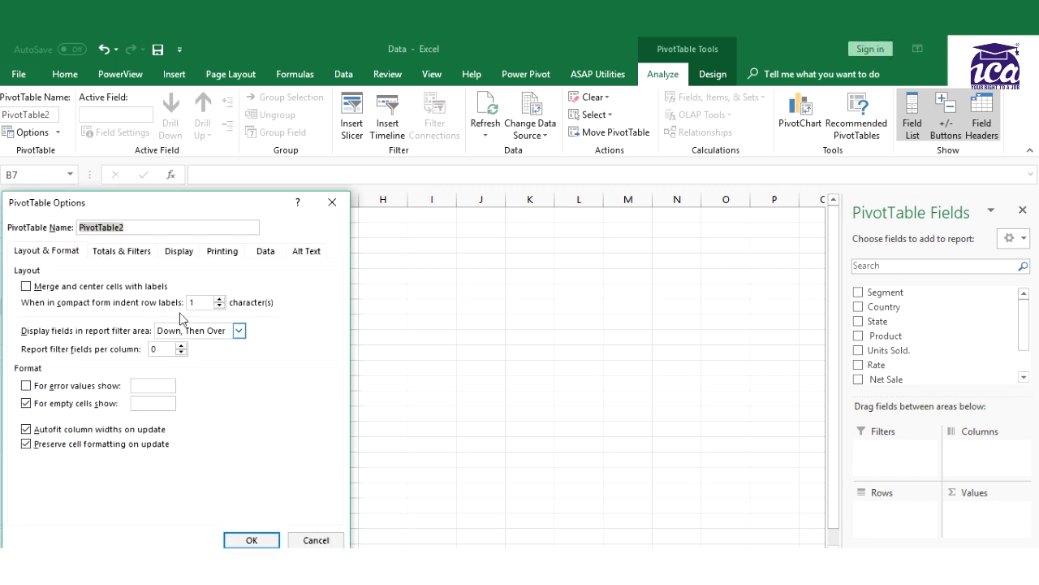
{"action": "left_click", "coordinate": [179, 252]}
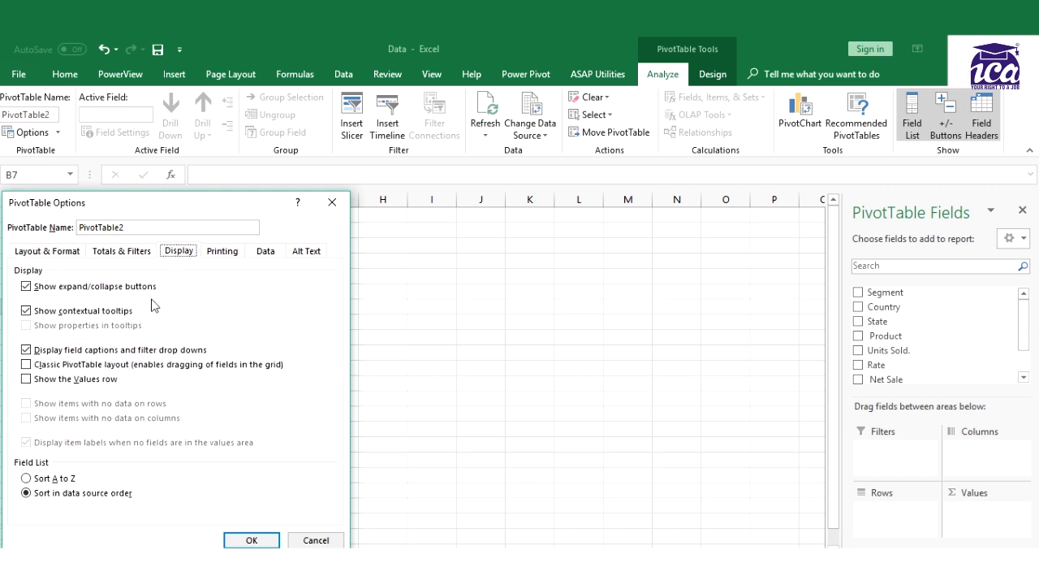
{"action": "left_click", "coordinate": [26, 365]}
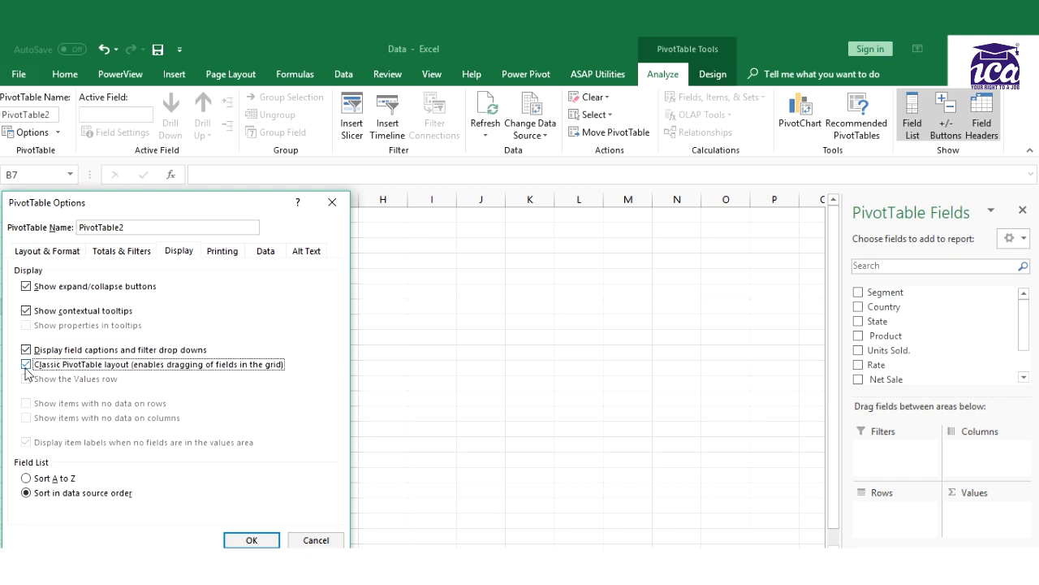
{"action": "left_click", "coordinate": [245, 540]}
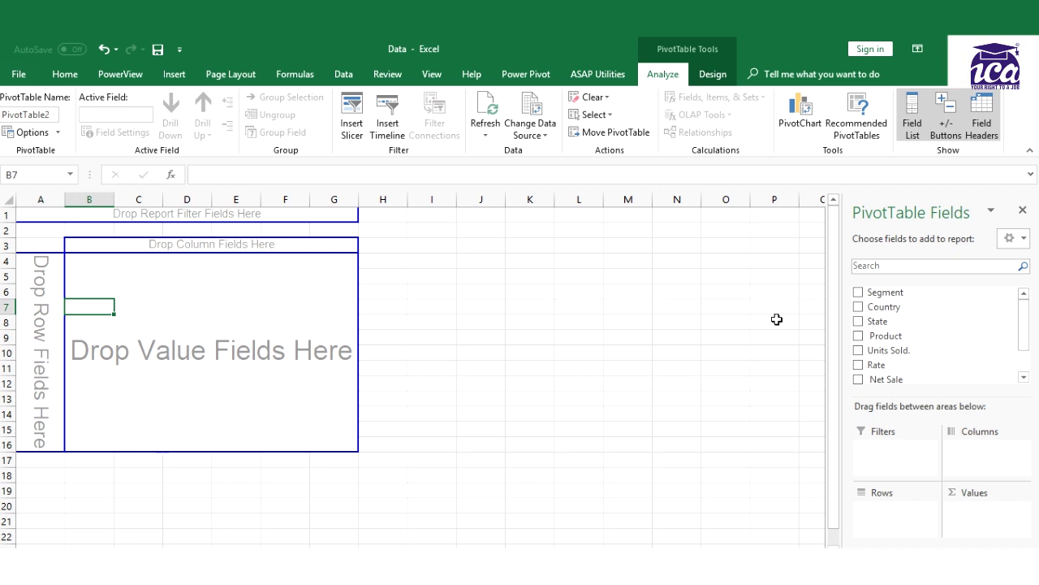
{"action": "left_click", "coordinate": [858, 322]}
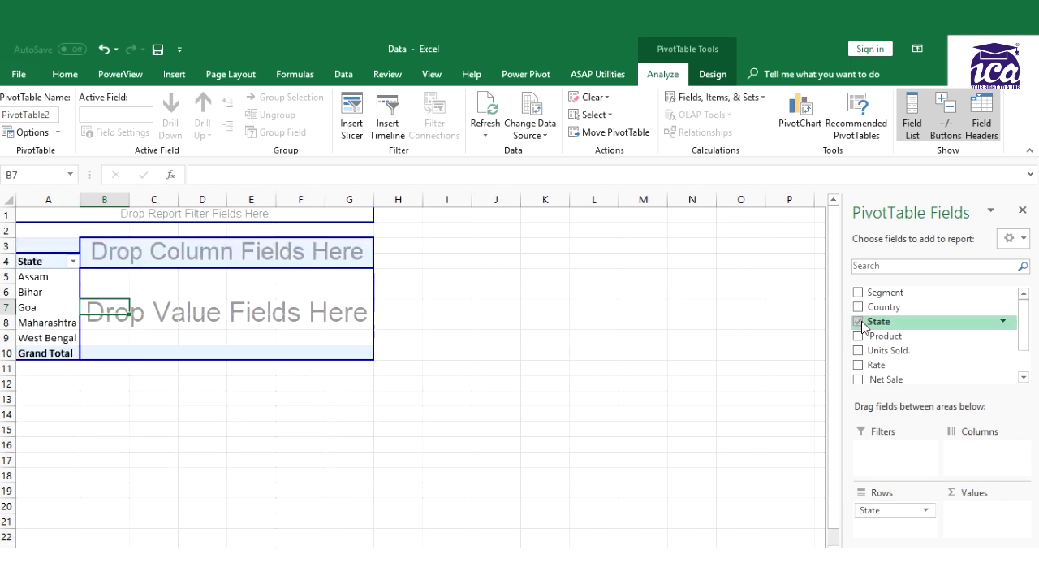
Place State in rows, Product in columns and Net Sale in the values area
{"action": "left_click", "coordinate": [859, 323]}
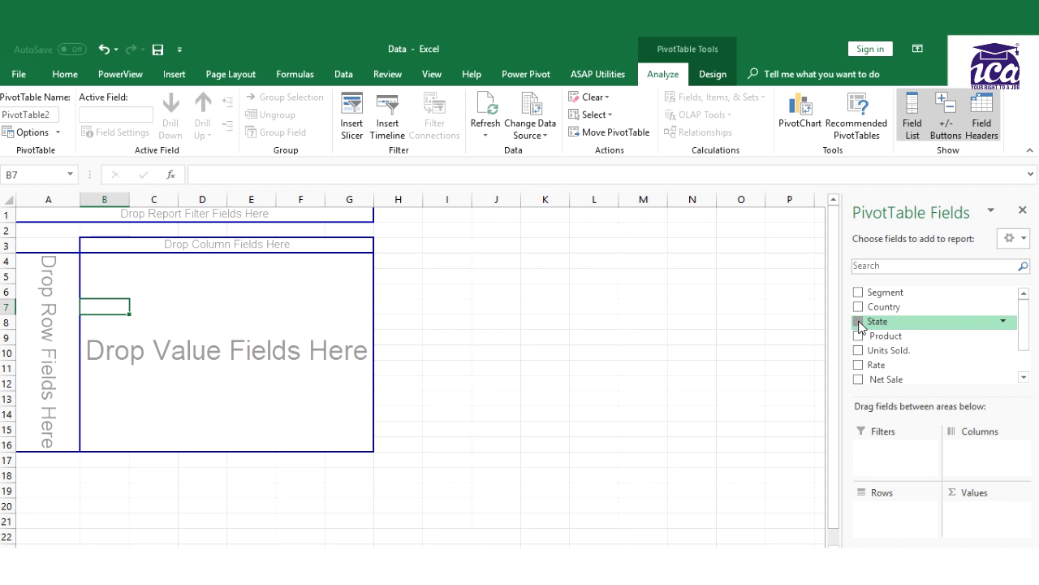
{"action": "left_click_drag", "start_coordinate": [859, 326], "coordinate": [39, 341]}
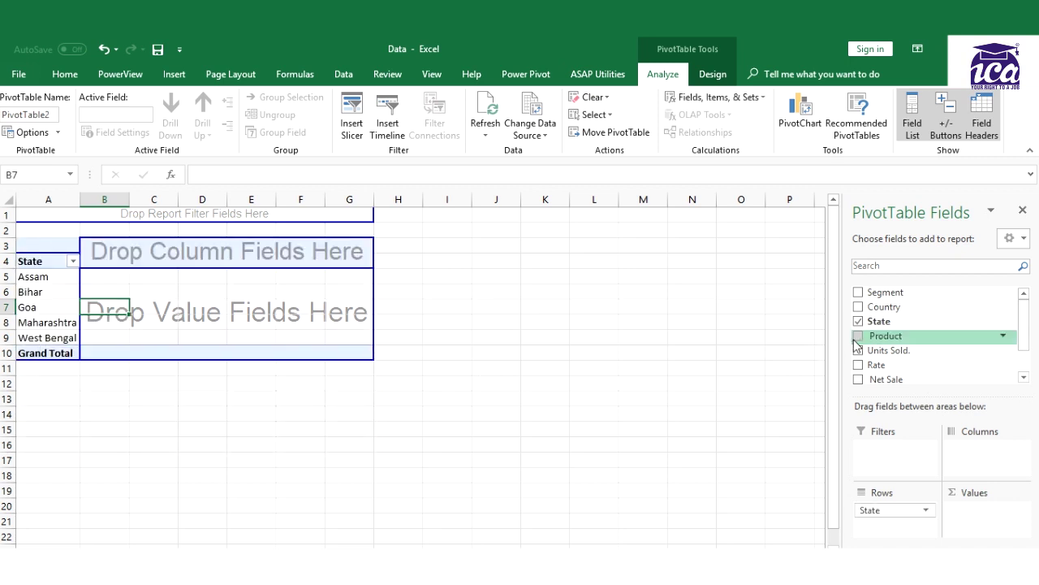
{"action": "left_click_drag", "start_coordinate": [856, 341], "coordinate": [229, 251]}
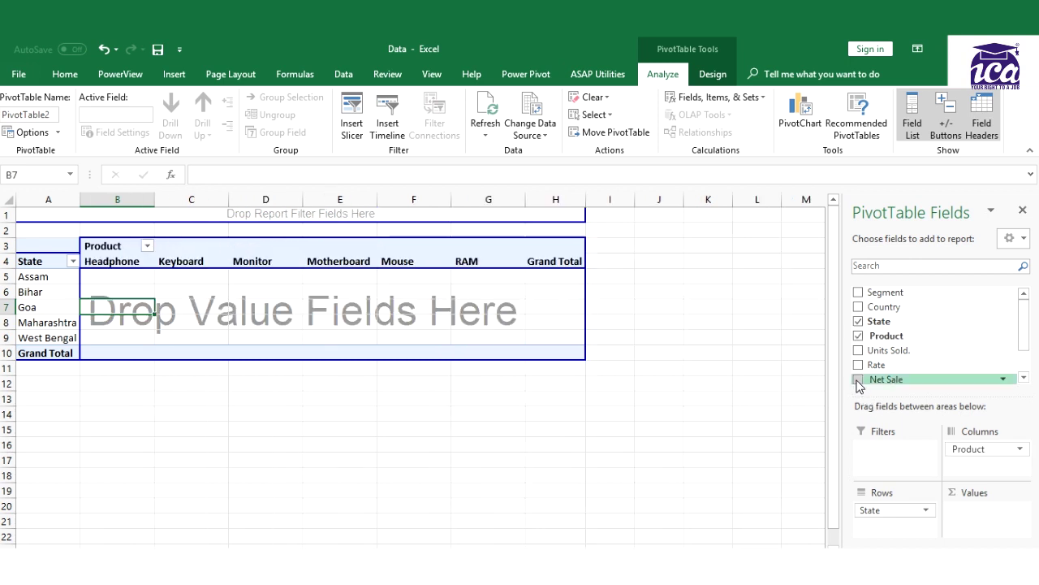
{"action": "left_click_drag", "start_coordinate": [865, 380], "coordinate": [301, 303]}
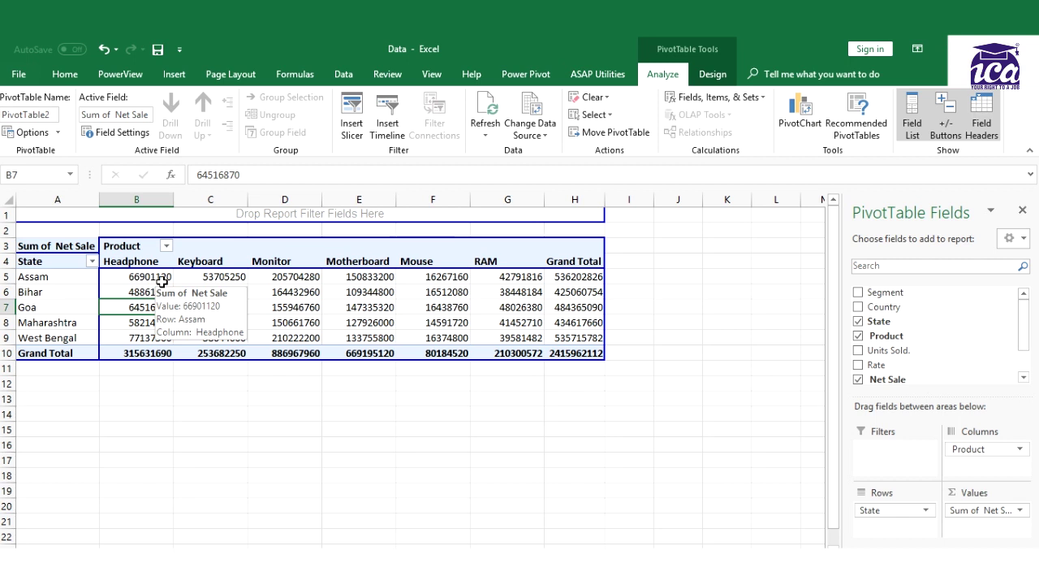
Show the Net Sale values as % of Grand Total
{"action": "left_click", "coordinate": [145, 278]}
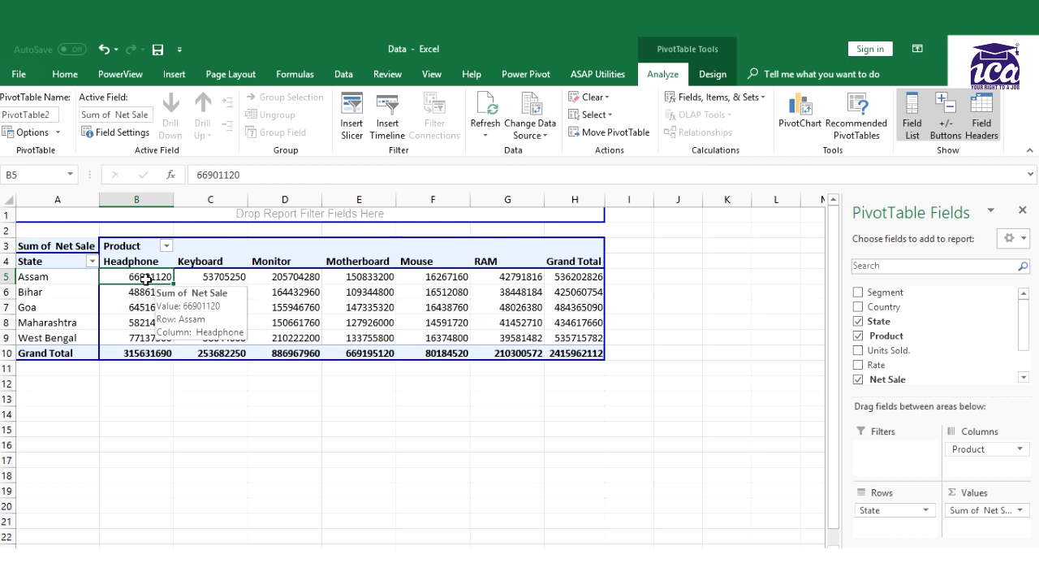
{"action": "left_click", "coordinate": [150, 286]}
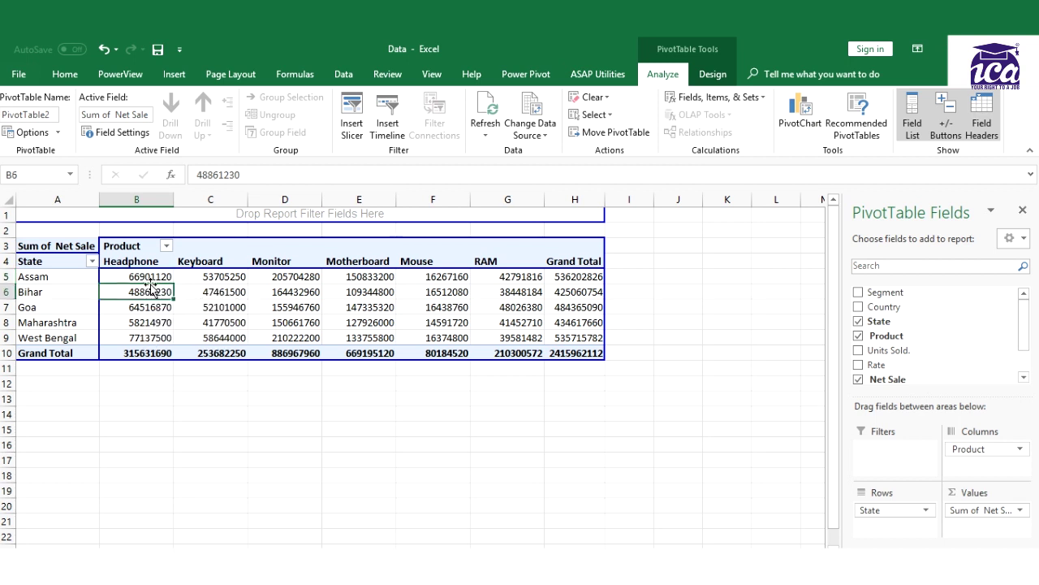
{"action": "left_click", "coordinate": [151, 278]}
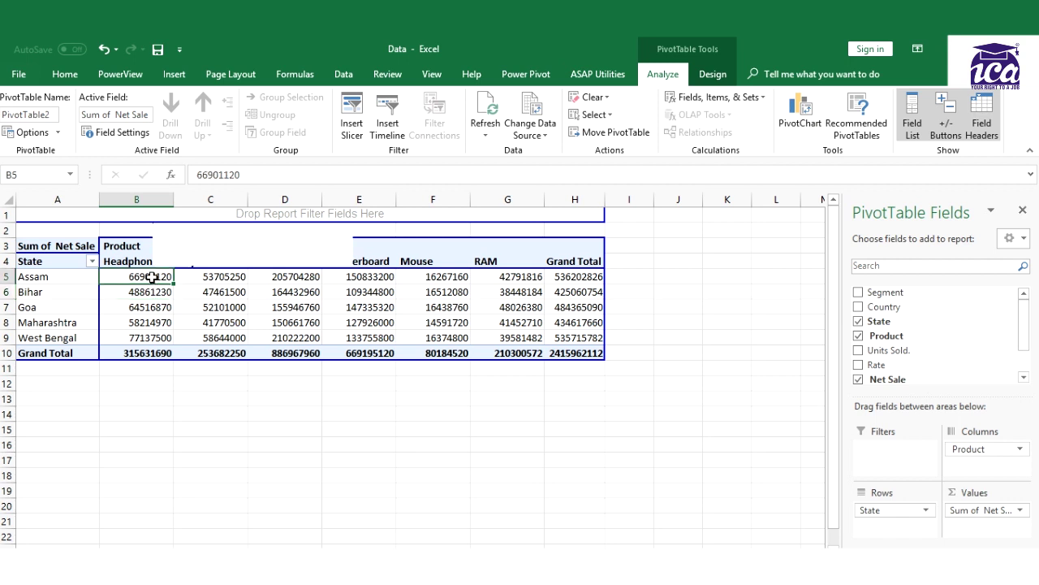
{"action": "right_click", "coordinate": [151, 277]}
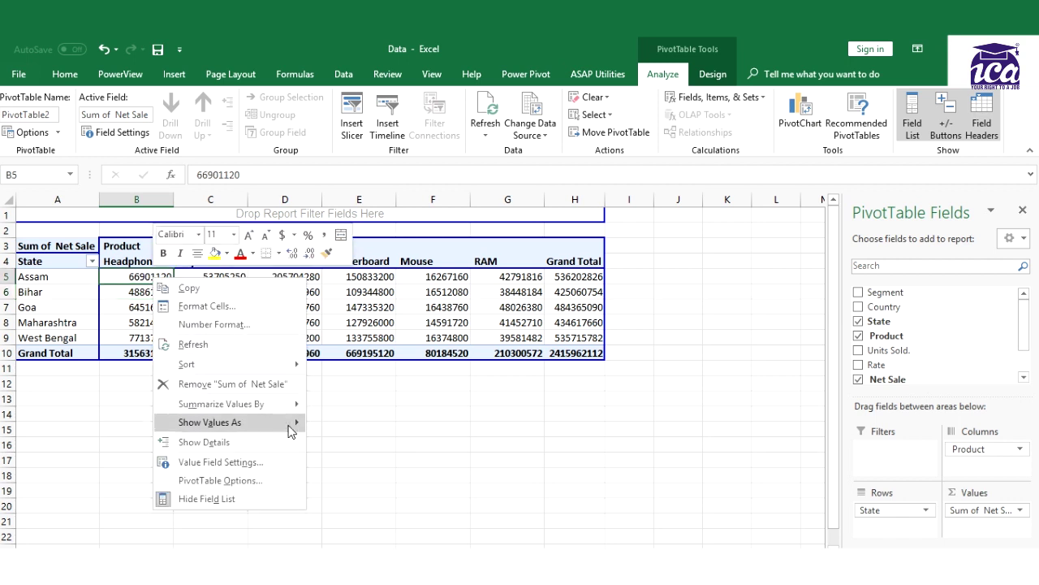
{"action": "mouse_move", "coordinate": [294, 431]}
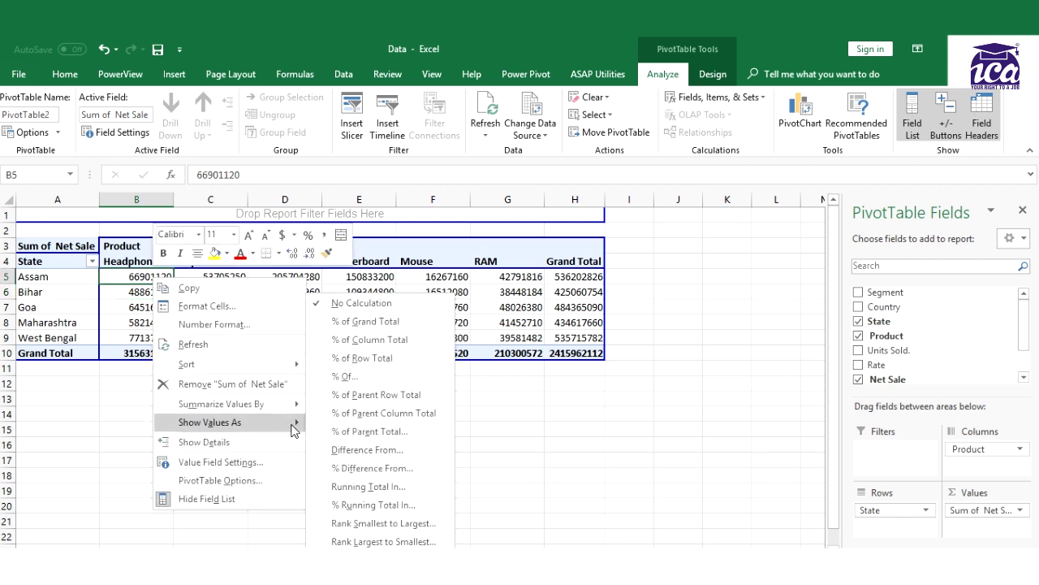
{"action": "left_click", "coordinate": [360, 322]}
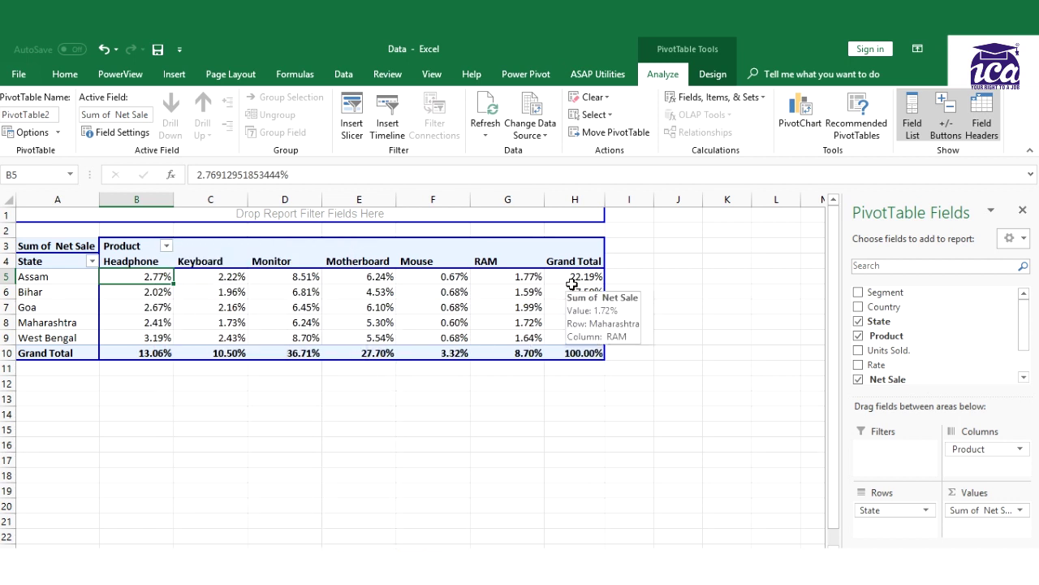
{"action": "left_click", "coordinate": [629, 280]}
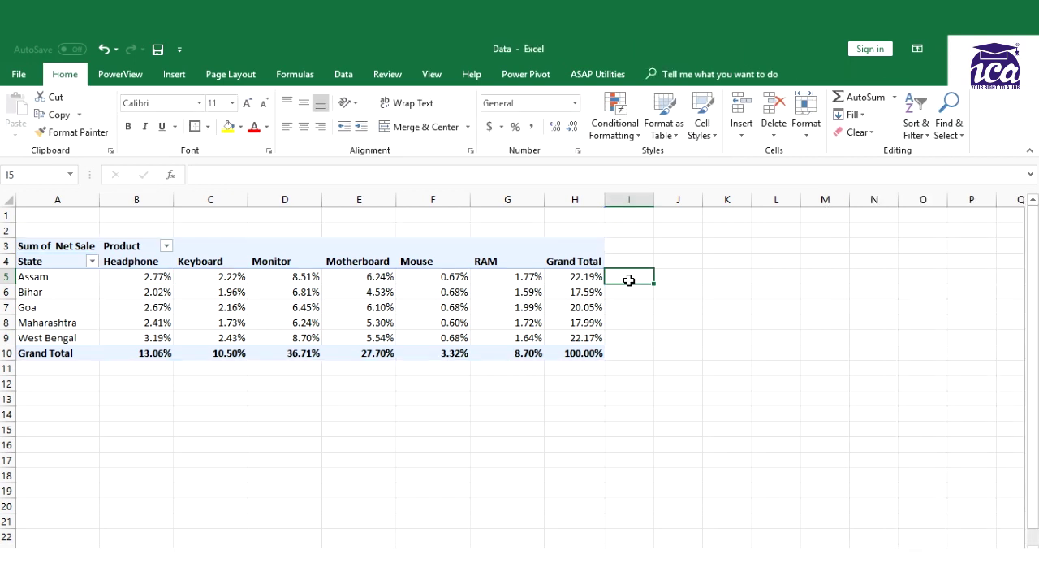
{"action": "key", "text": "Left"}
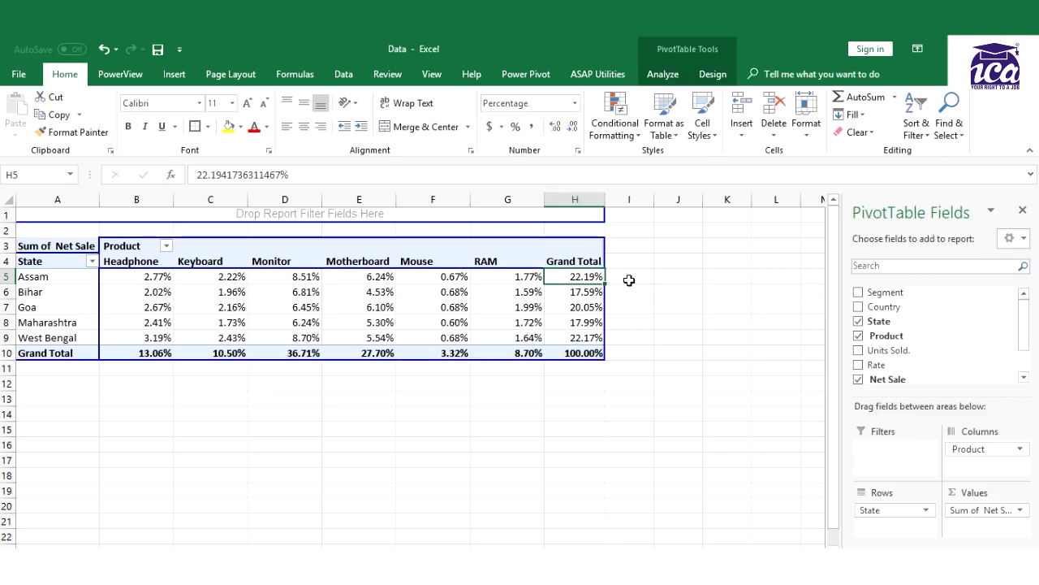
{"action": "key", "text": "Left"}
{"action": "key", "text": "Left"}
{"action": "key", "text": "Left"}
{"action": "key", "text": "Left"}
{"action": "key", "text": "Left"}
{"action": "key", "text": "Left"}
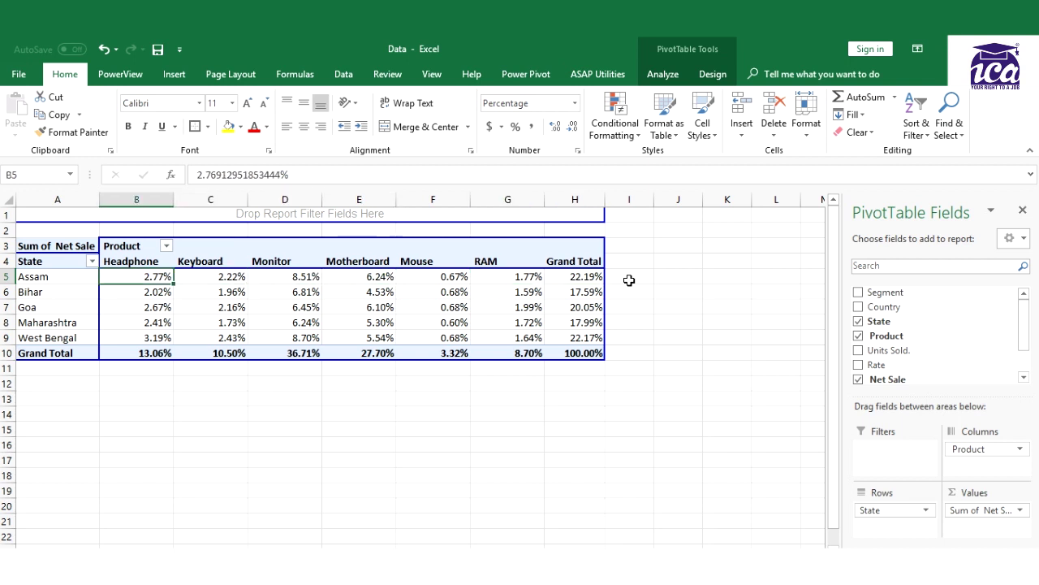
{"action": "key", "text": "Right"}
{"action": "key", "text": "Right"}
{"action": "key", "text": "Right"}
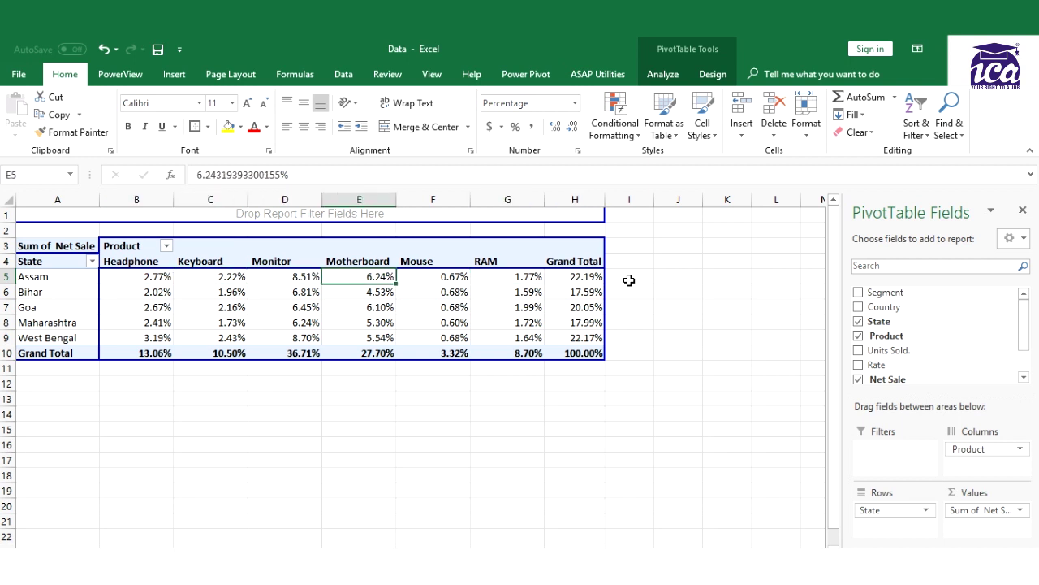
{"action": "key", "text": "Left"}
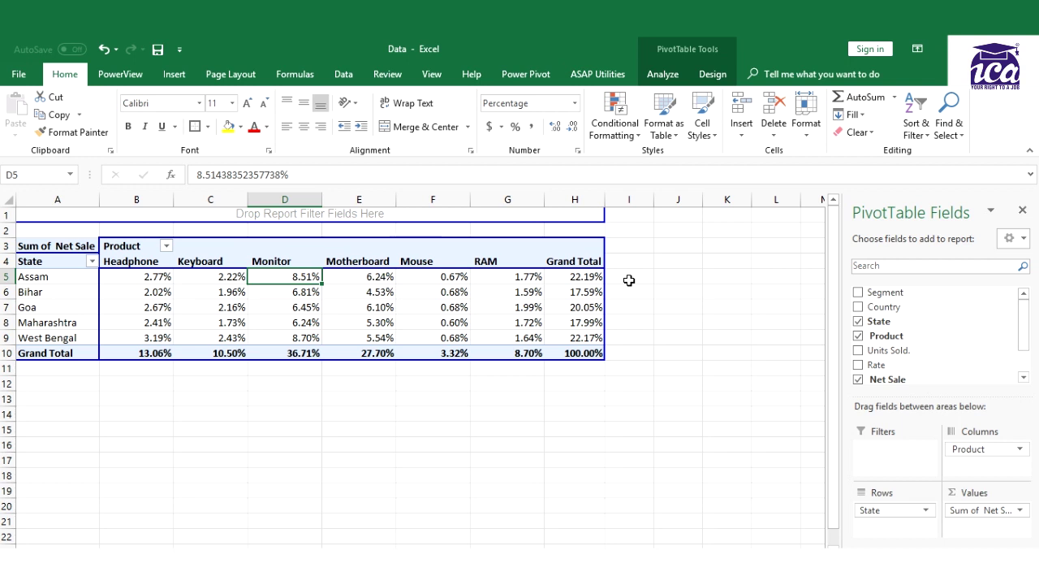
{"action": "left_click", "coordinate": [316, 428]}
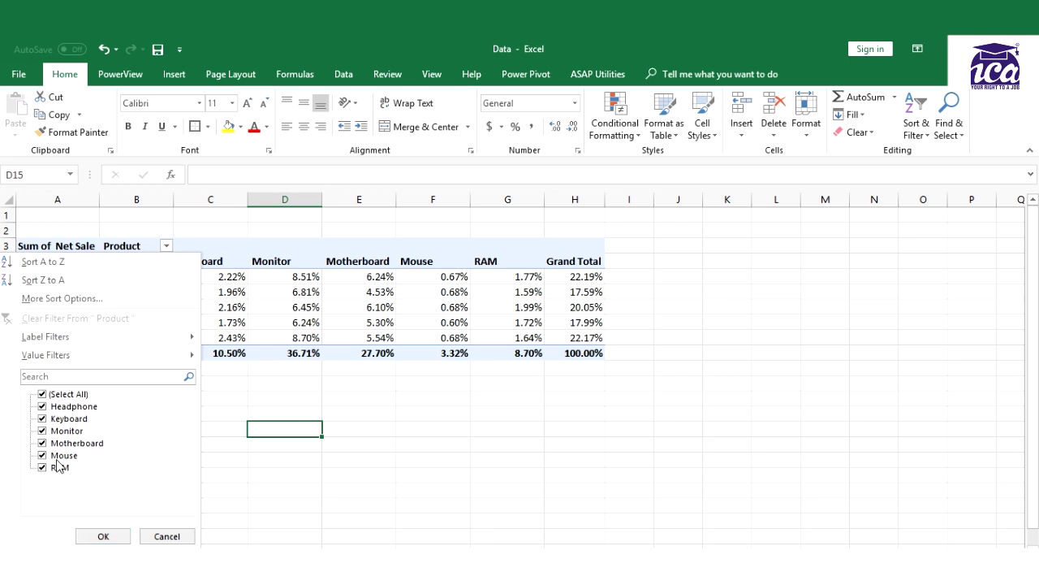
Close the Product filter unchanged, check the Goa and Maharashtra Mouse shares, and show PivotTable Analyze
{"action": "left_click", "coordinate": [363, 462]}
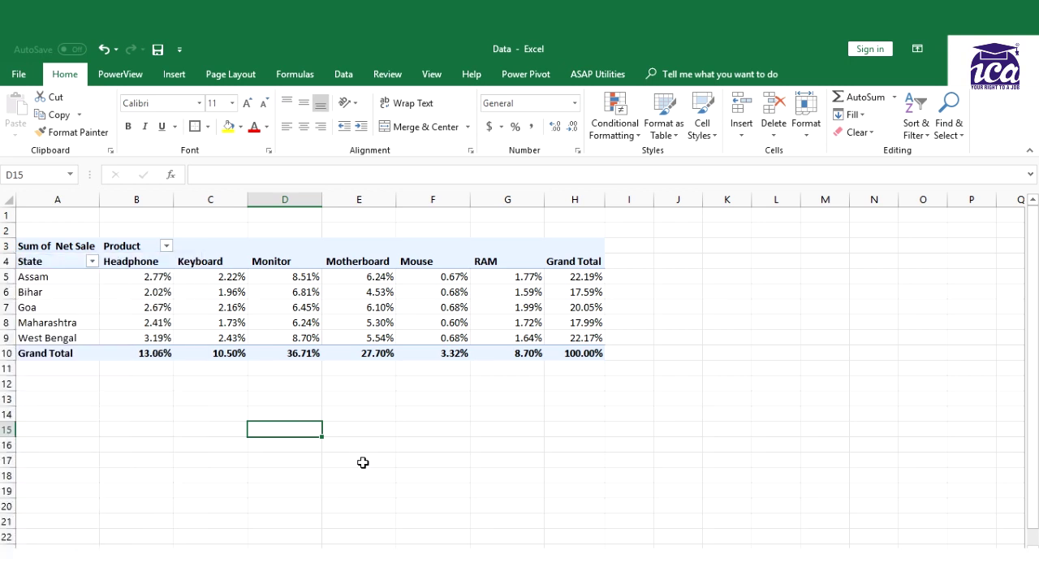
{"action": "left_click", "coordinate": [398, 309]}
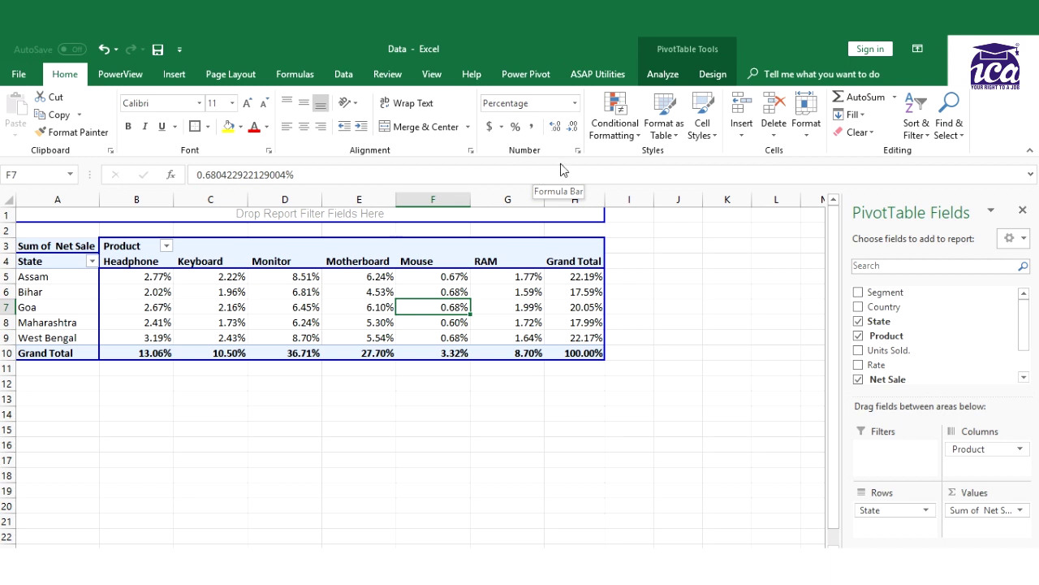
{"action": "left_click", "coordinate": [541, 411]}
{"action": "left_click", "coordinate": [469, 328]}
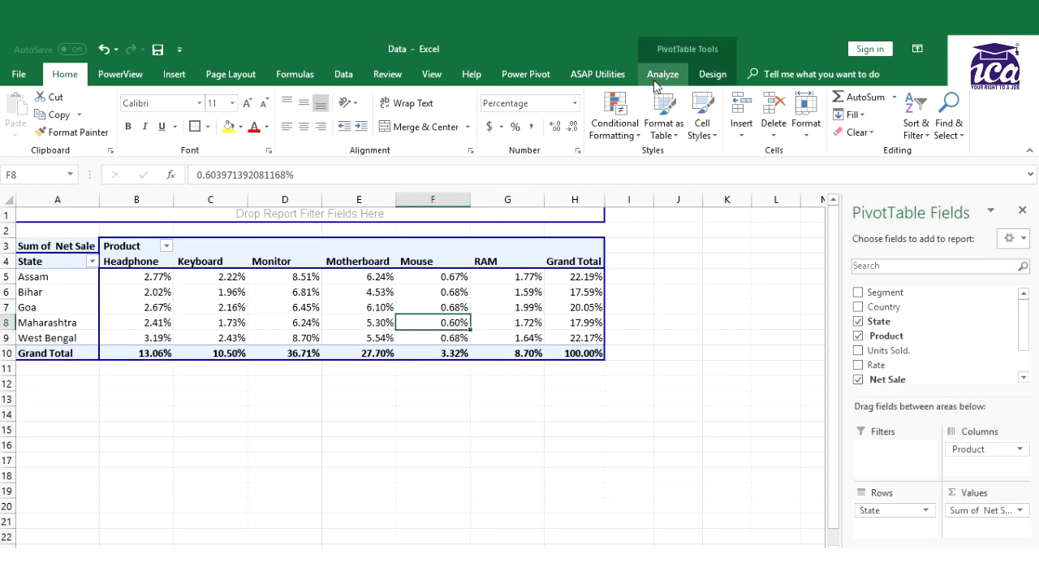
{"action": "left_click", "coordinate": [659, 74]}
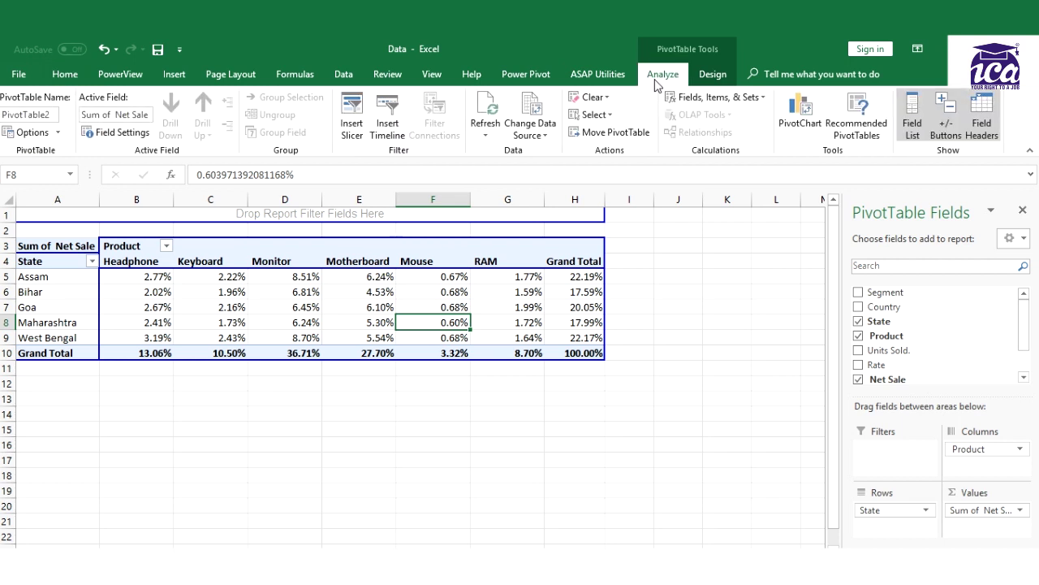
Insert a slicer for the Product field
{"action": "left_click", "coordinate": [352, 130]}
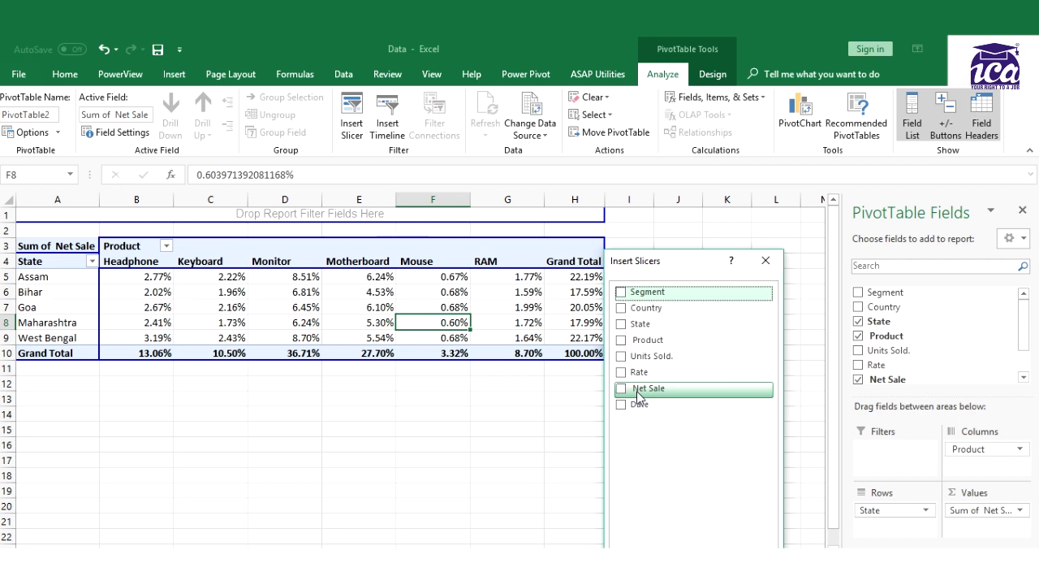
{"action": "left_click", "coordinate": [622, 344]}
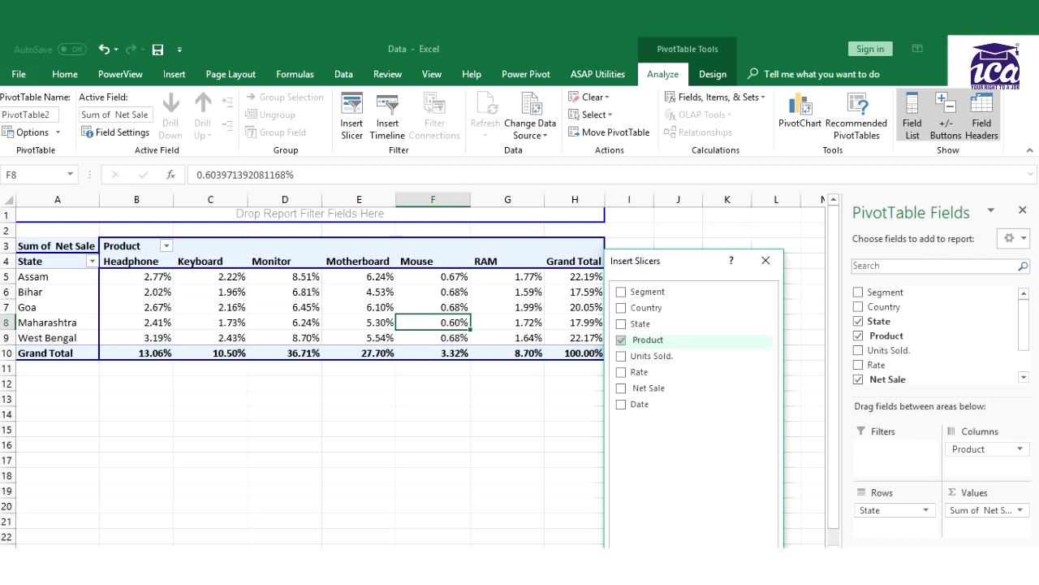
{"action": "key", "text": "Return"}
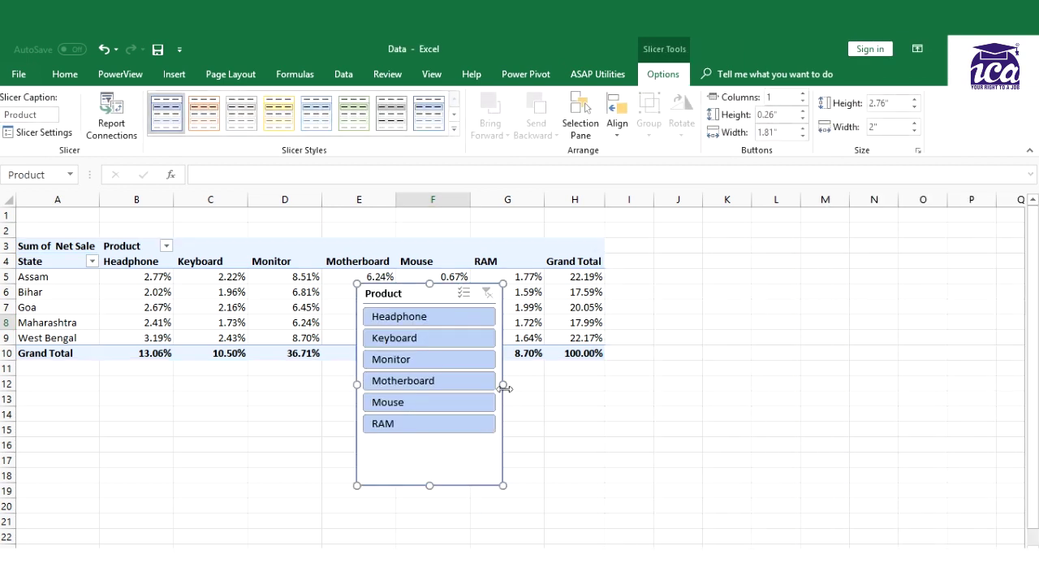
Resize the Product slicer, lay its buttons in 2 columns, and move it beside the pivot in columns I–M
{"action": "left_click_drag", "start_coordinate": [504, 388], "coordinate": [603, 378]}
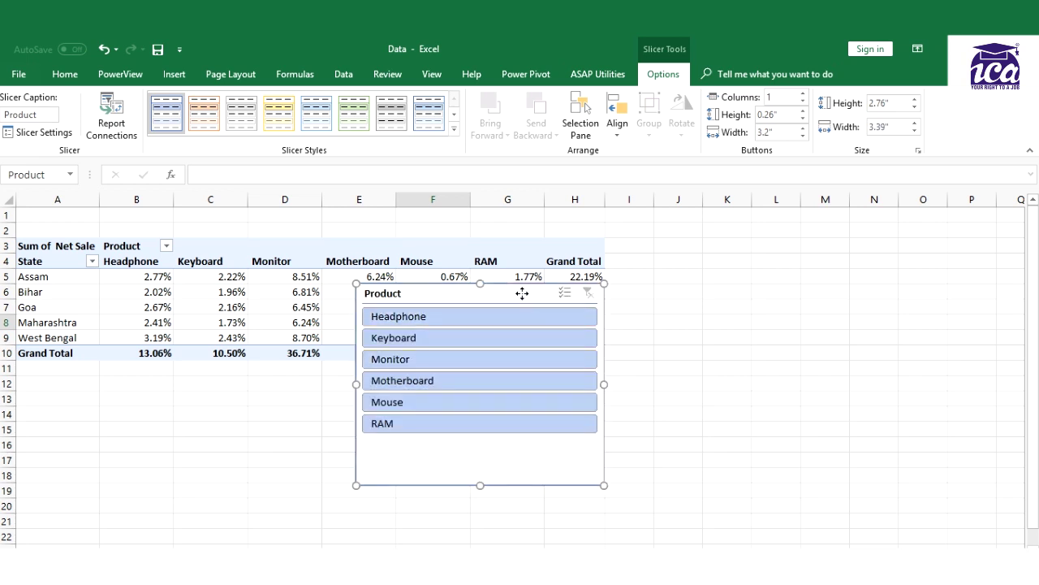
{"action": "mouse_move", "coordinate": [522, 294]}
{"action": "left_mouse_down"}
{"action": "mouse_move", "coordinate": [471, 399]}
{"action": "mouse_move", "coordinate": [471, 363]}
{"action": "mouse_move", "coordinate": [512, 296]}
{"action": "left_mouse_up"}
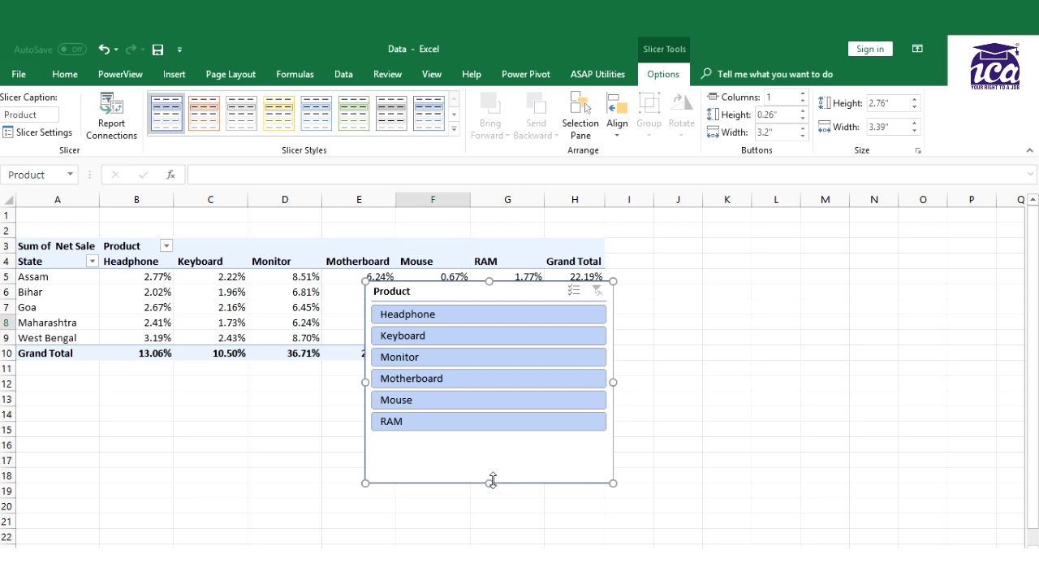
{"action": "left_click_drag", "start_coordinate": [492, 481], "coordinate": [494, 438]}
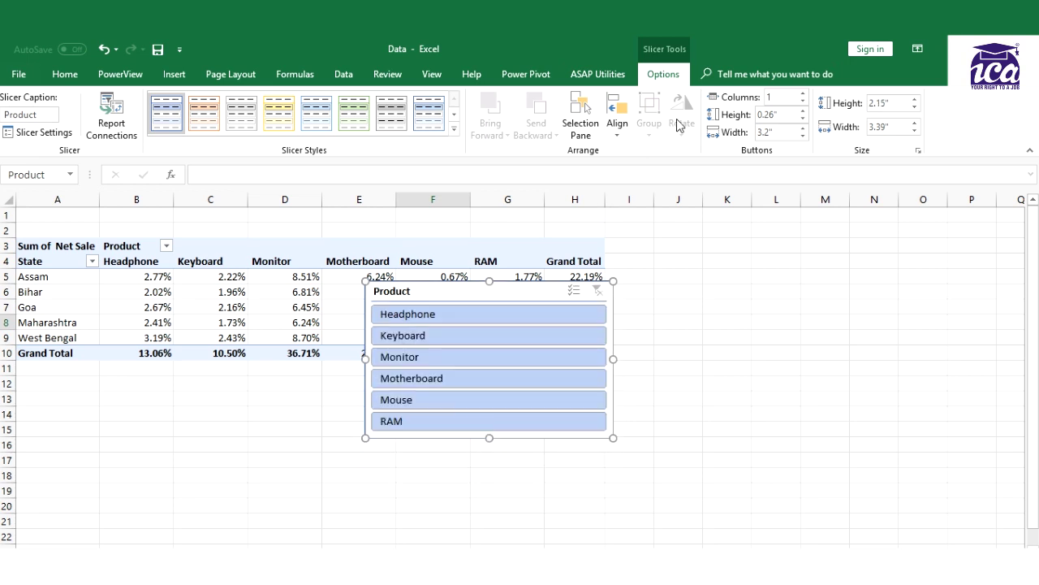
{"action": "left_click", "coordinate": [803, 93]}
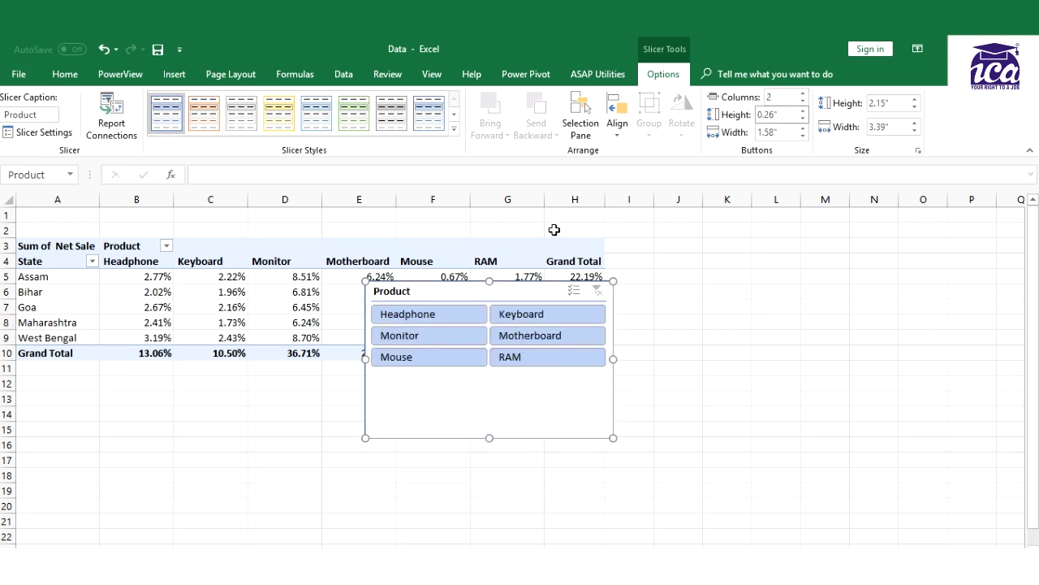
{"action": "left_click_drag", "start_coordinate": [489, 438], "coordinate": [486, 372]}
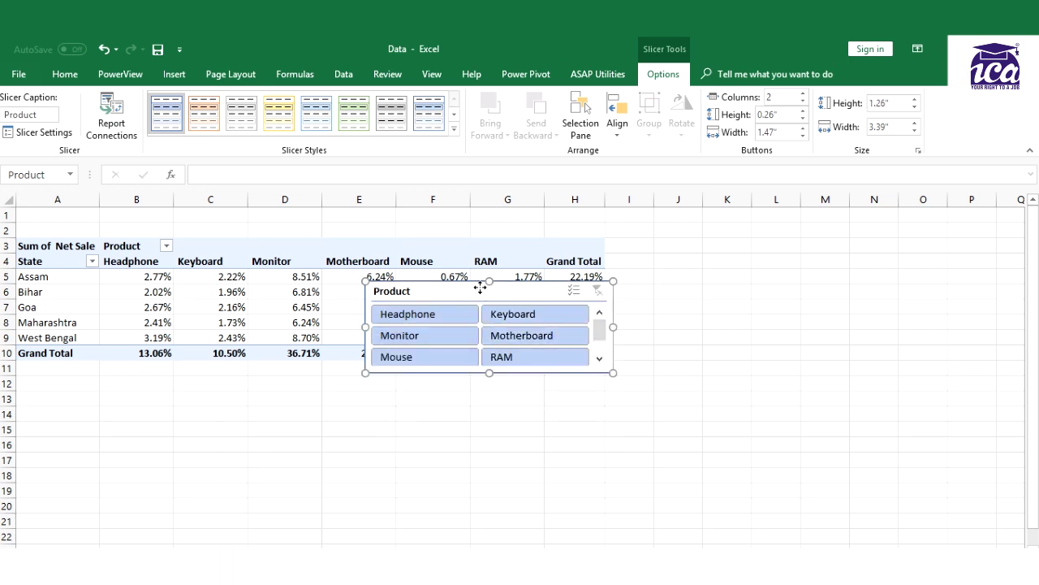
{"action": "left_click_drag", "start_coordinate": [480, 287], "coordinate": [723, 245]}
{"action": "left_click", "coordinate": [528, 445]}
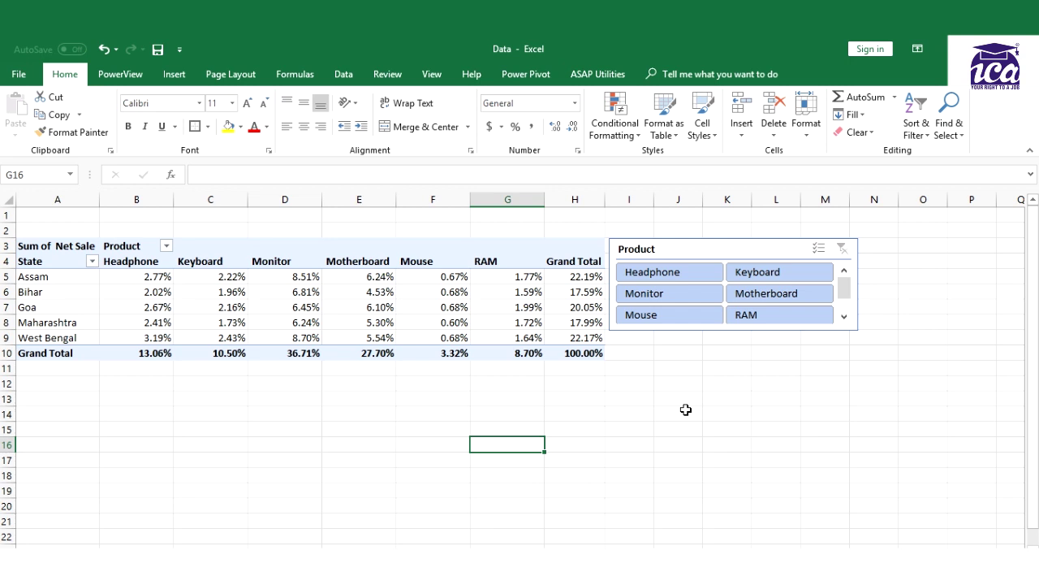
Select Headphone, Motherboard and Mouse in the slicer to filter the pivot
{"action": "left_click", "coordinate": [674, 276]}
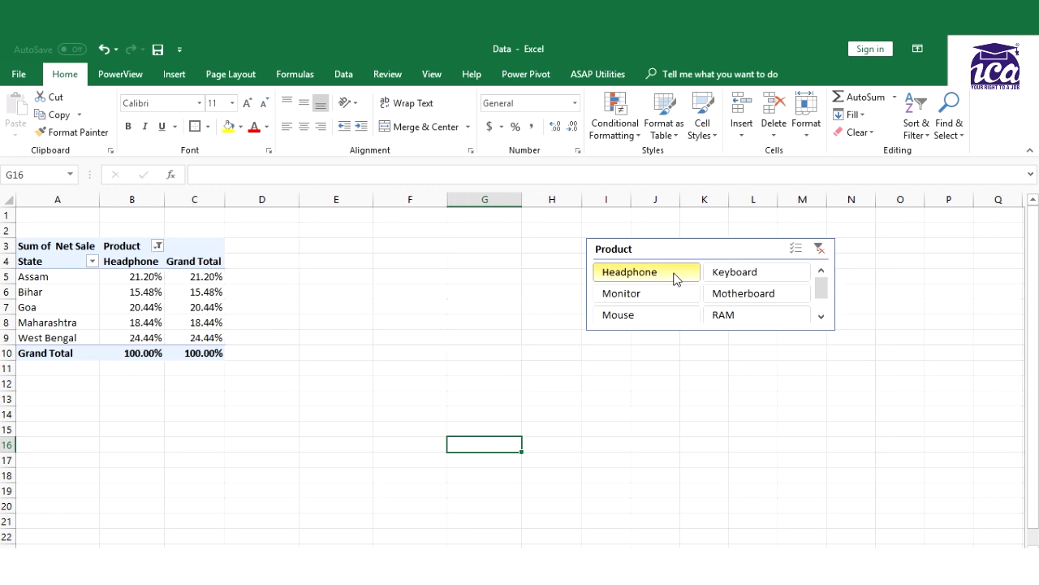
{"action": "left_click", "coordinate": [747, 295], "text": "ctrl"}
{"action": "left_click", "coordinate": [637, 321], "text": "ctrl"}
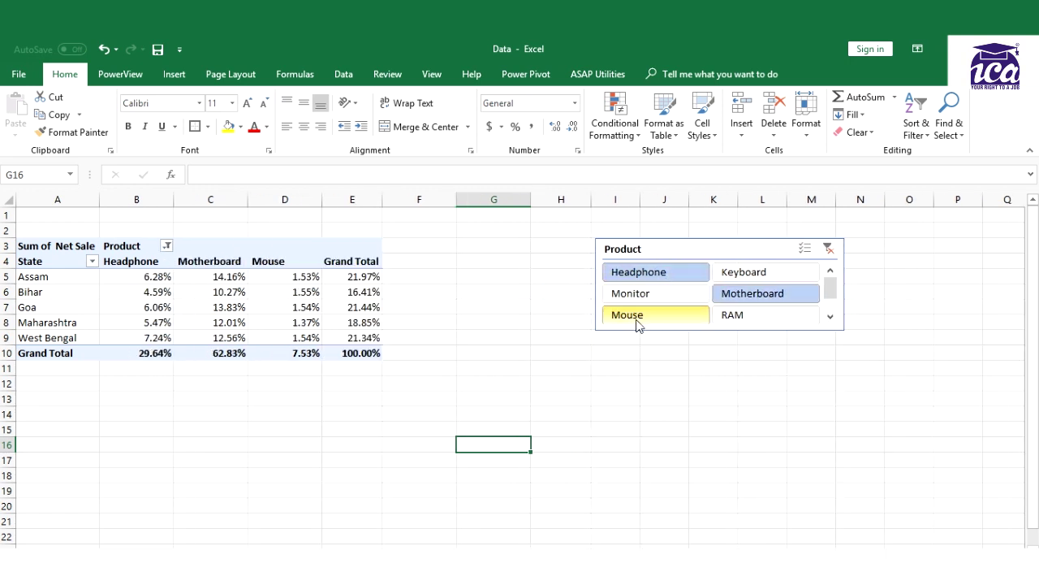